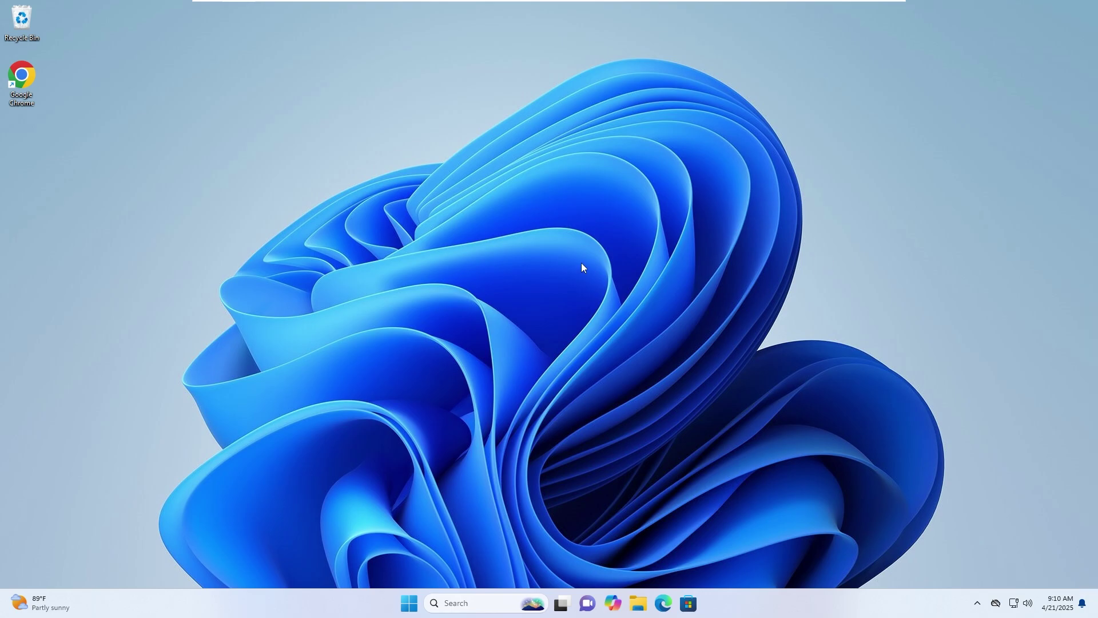
- Open the Win+X power-user menu from the Start button to reach Terminal (Admin)
right_click(409, 601)
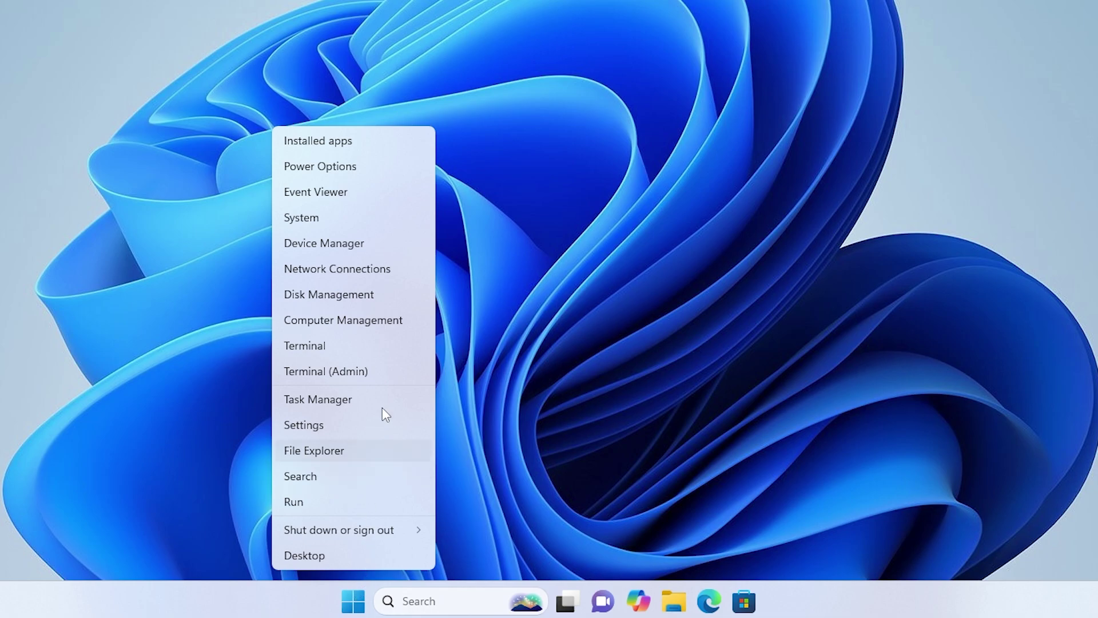
- Run 'net start msiserver' in an admin Terminal, then close the terminal
left_click(343, 369)
left_click(478, 315)
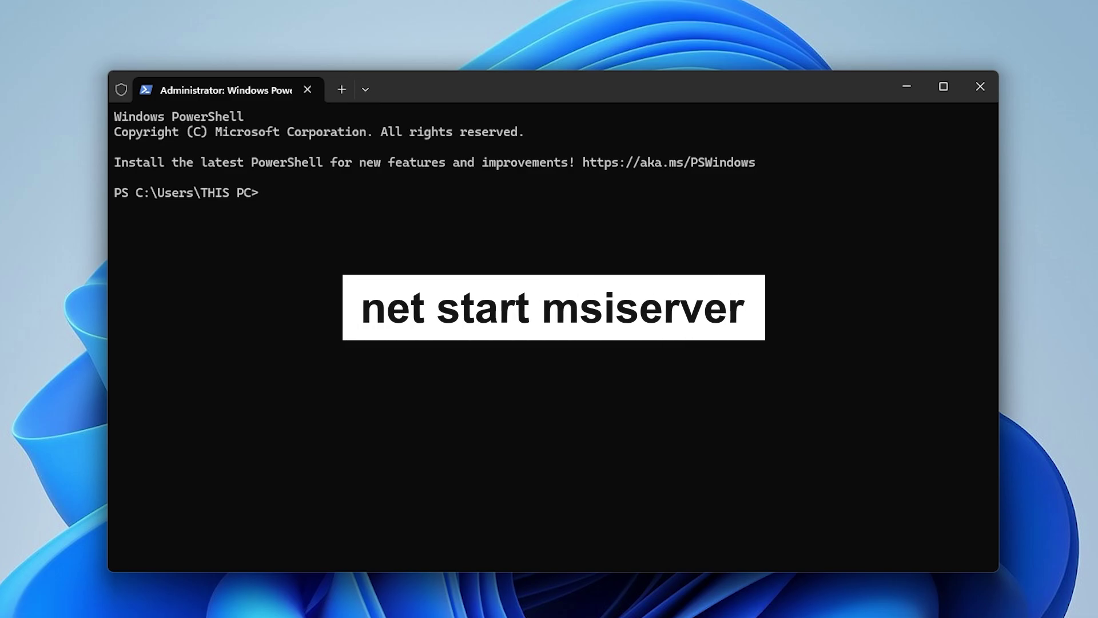
type("net start msiserver")
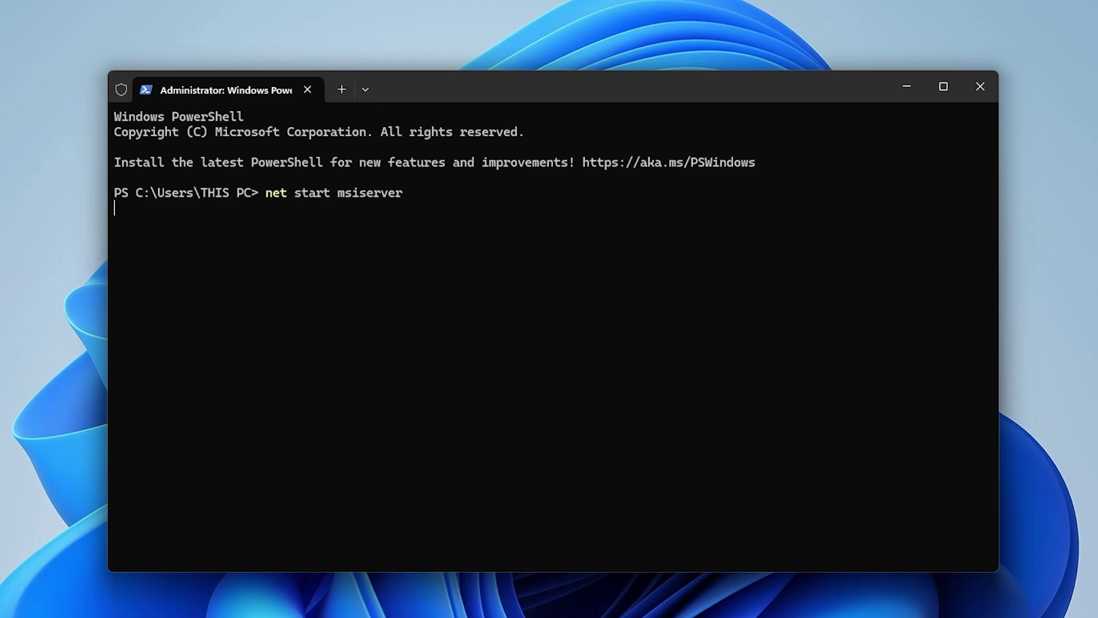
key("Return")
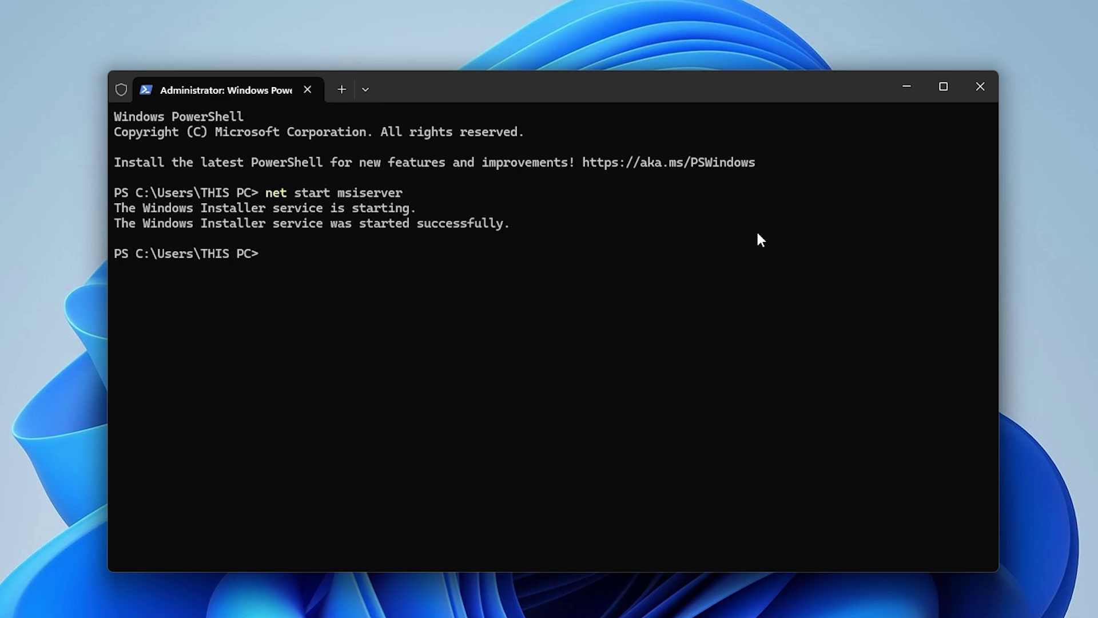
left_click(981, 87)
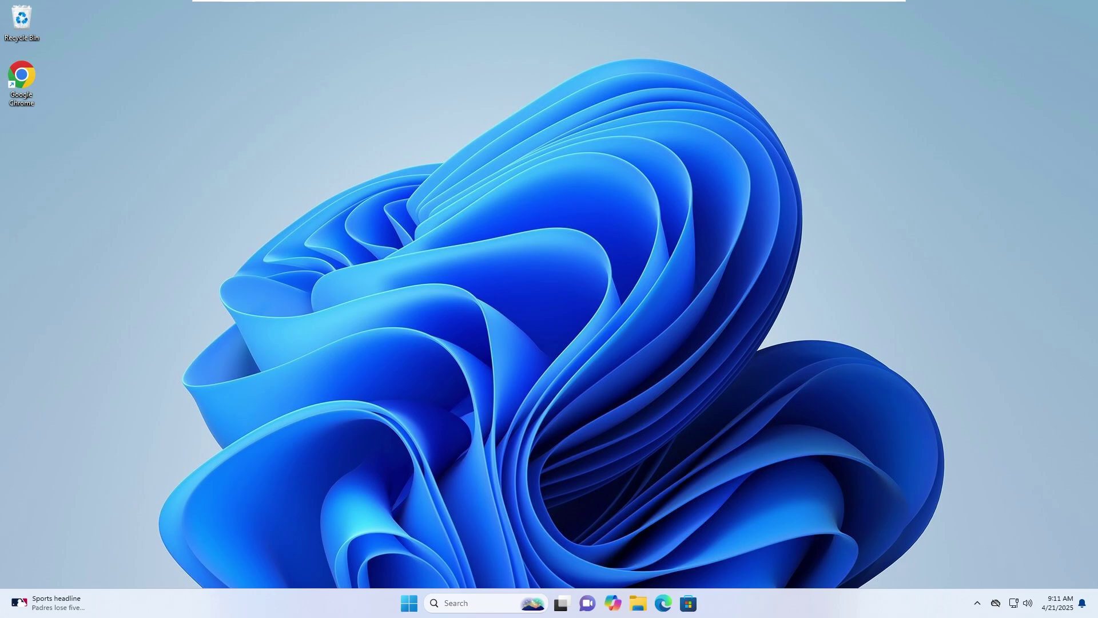
- In the Services console, set Windows Update's startup type to Disabled and apply
key("super")
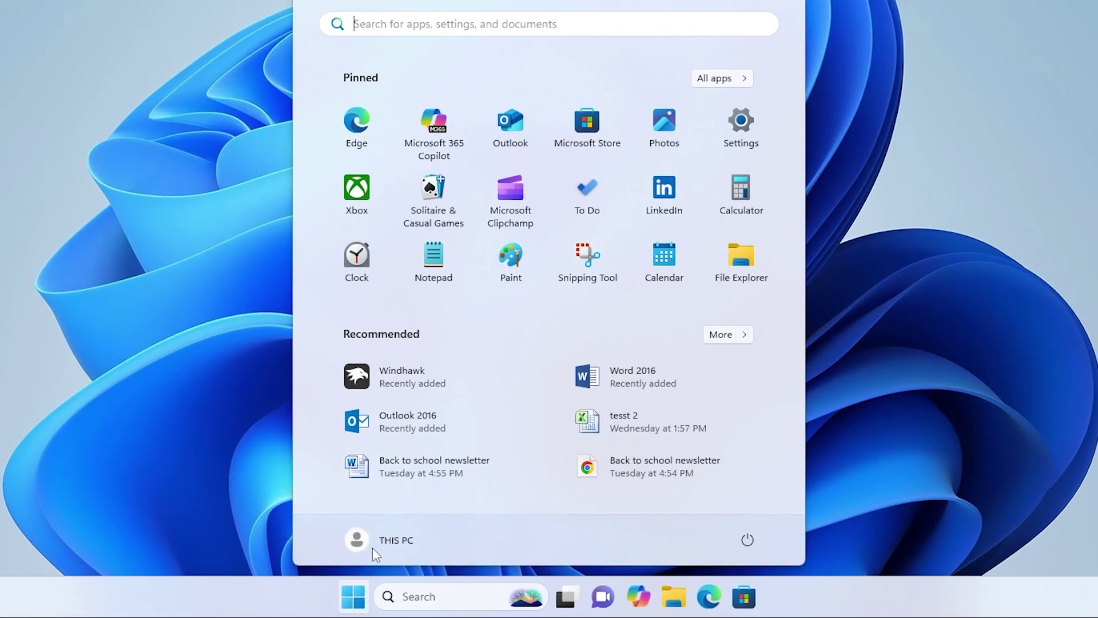
type("s")
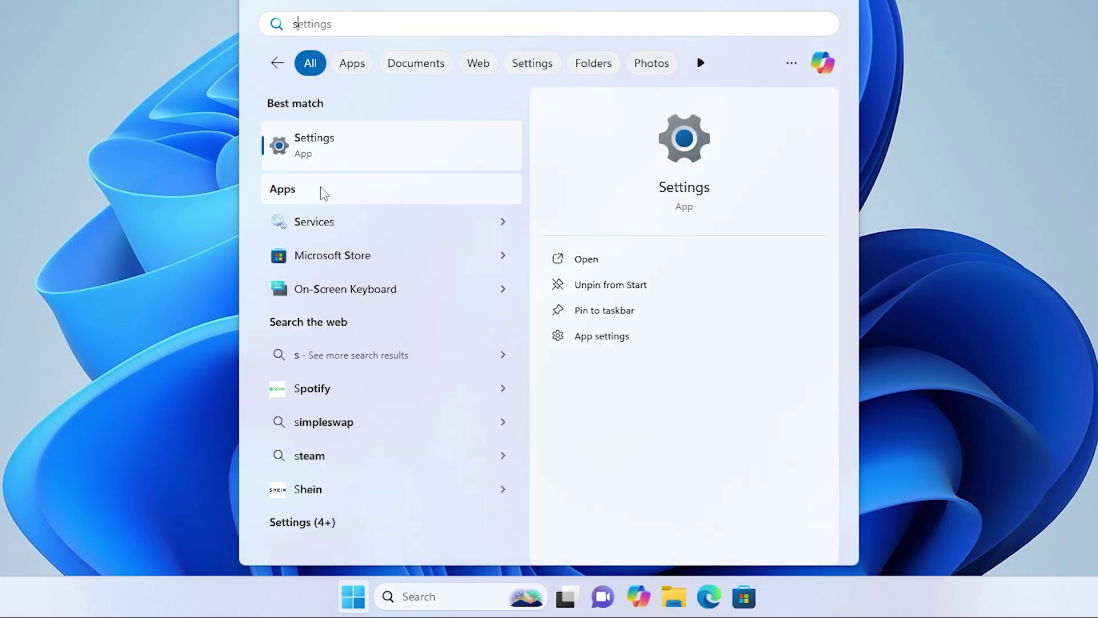
type("e")
left_click(326, 148)
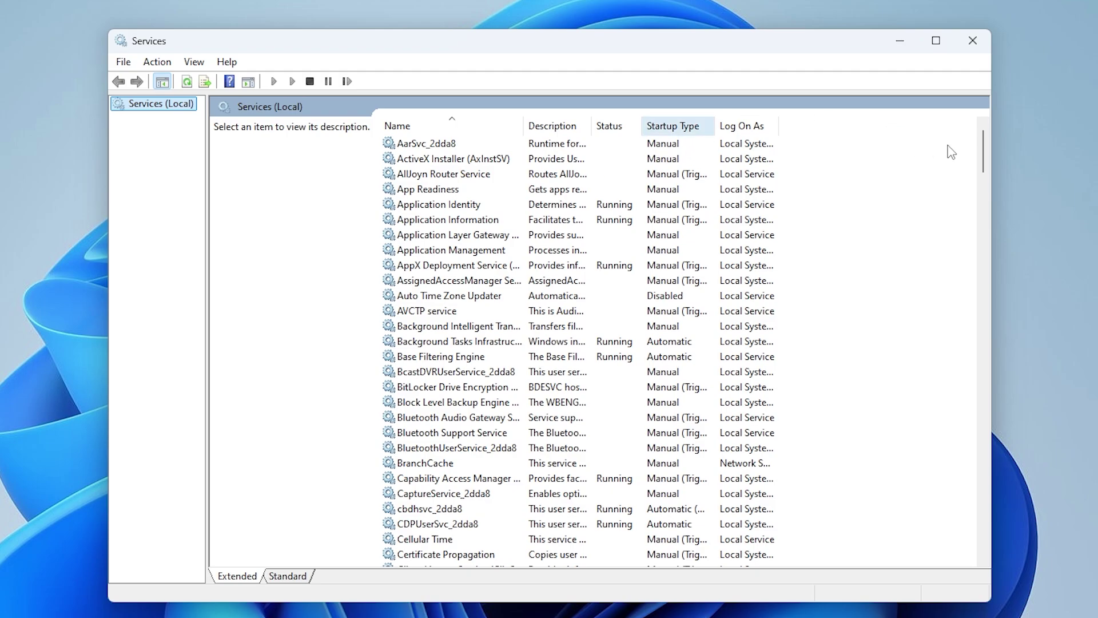
left_click_drag(983, 152, 955, 471)
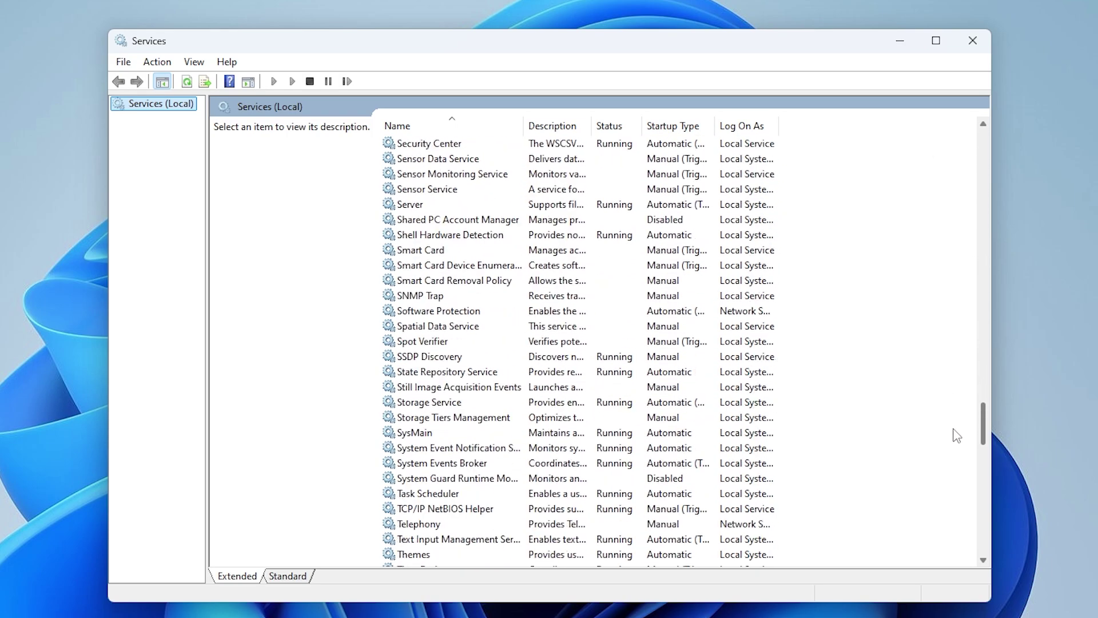
scroll(958, 478, "down", 5)
scroll(969, 497, "down", 1)
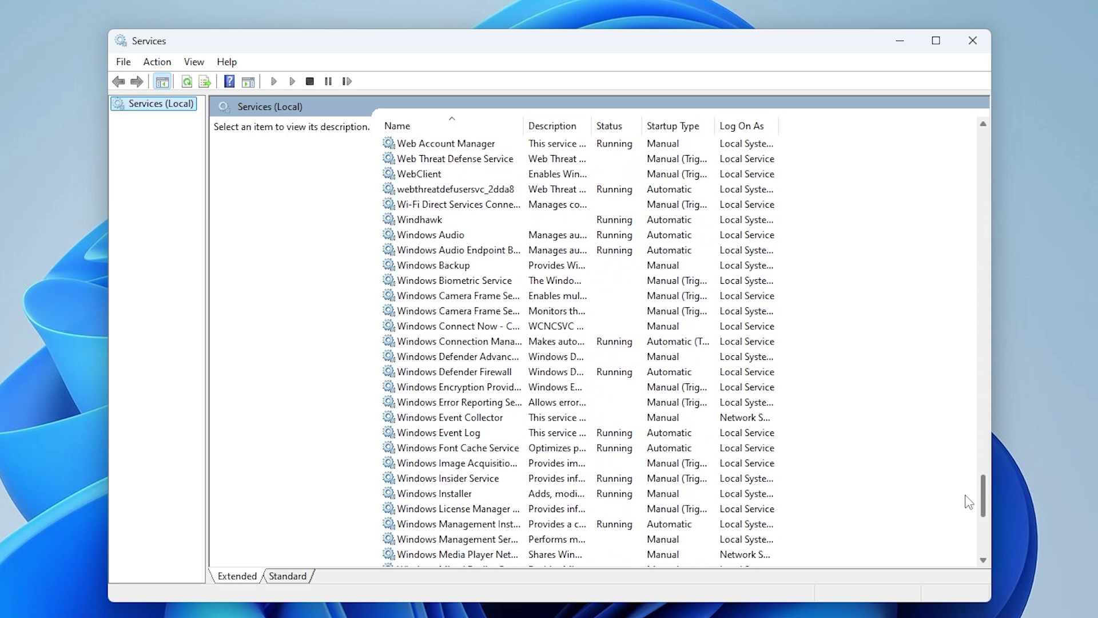
scroll(794, 427, "down", 2)
scroll(769, 426, "down", 3)
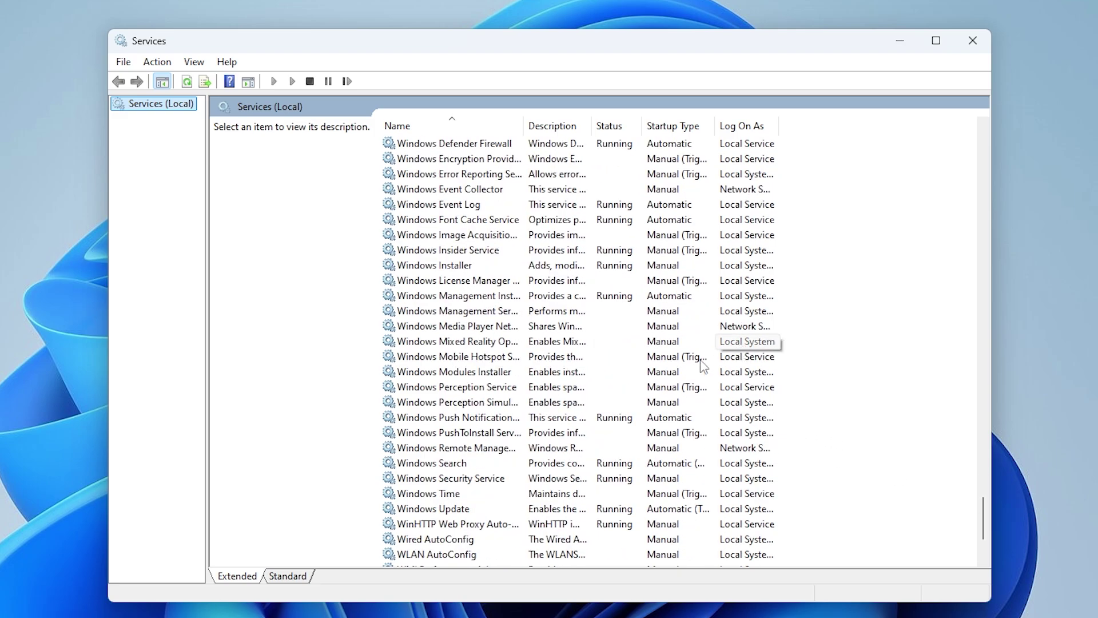
left_click(464, 508)
double_click(463, 510)
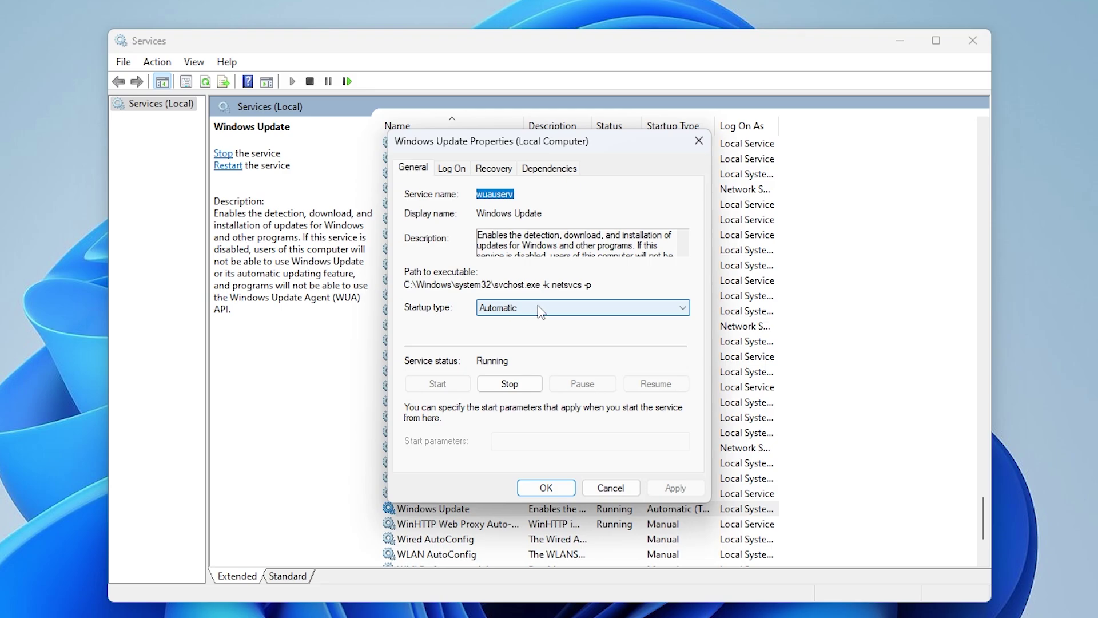
left_click(506, 311)
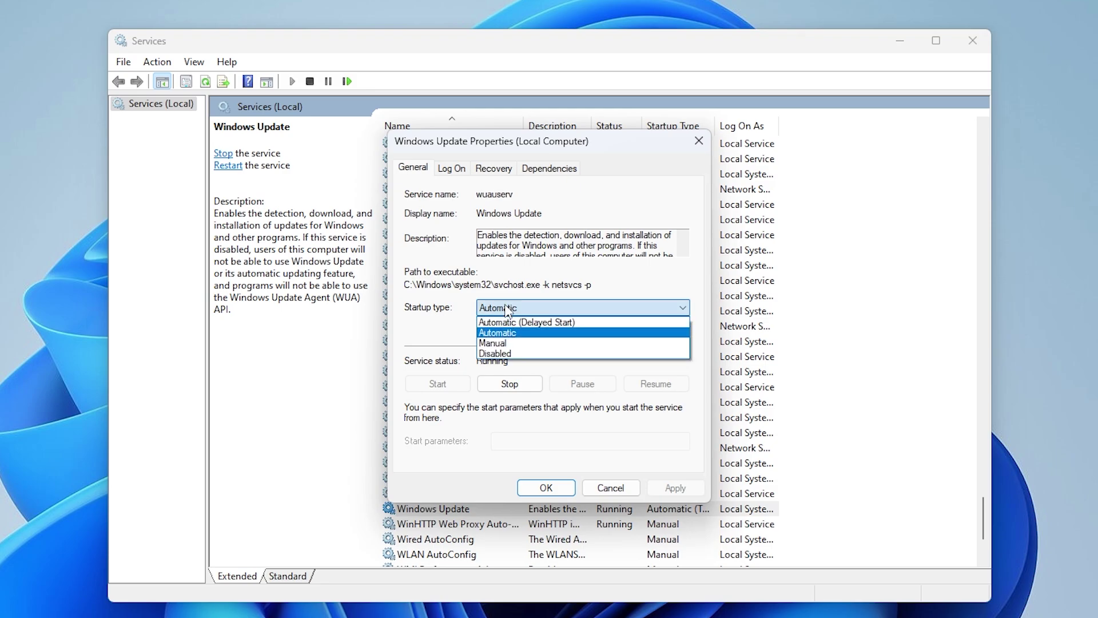
left_click(495, 354)
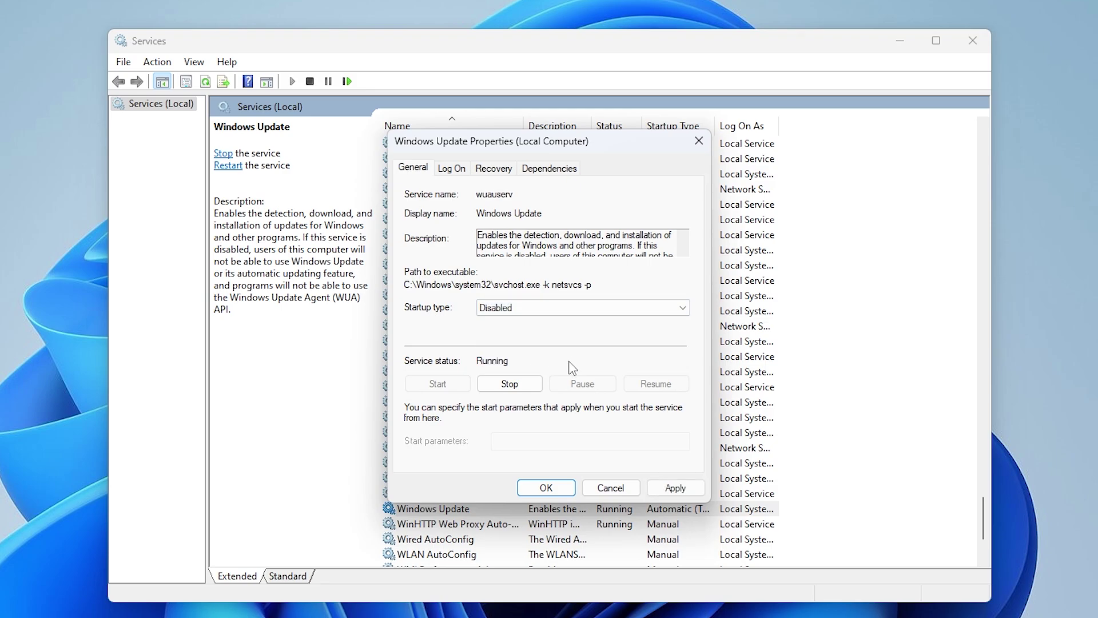
left_click(686, 490)
left_click(554, 487)
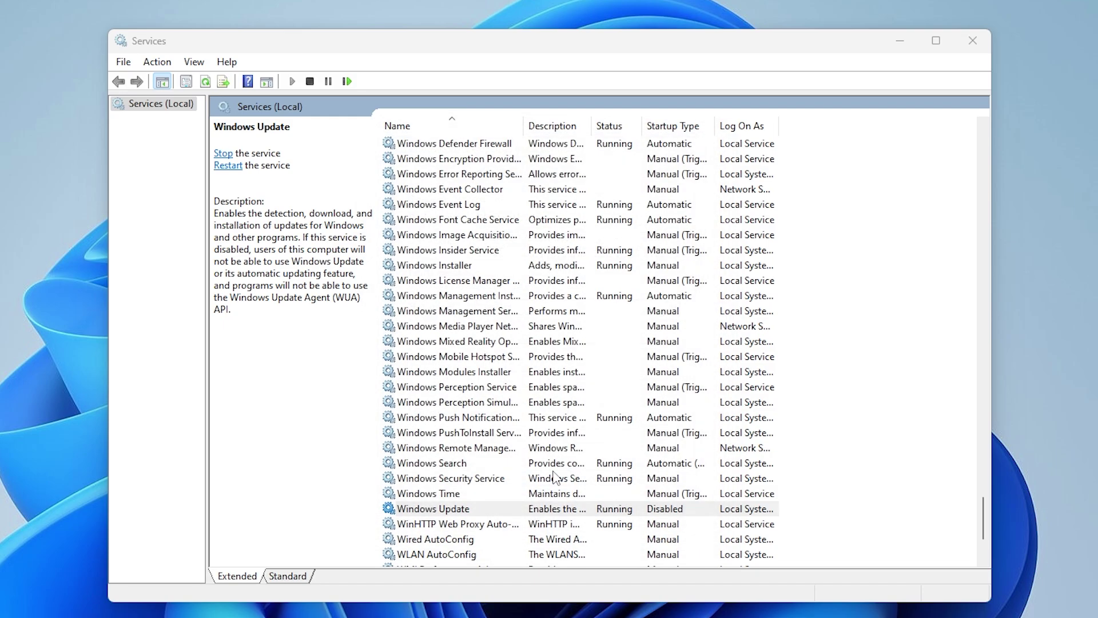
- Open SoftwareDistribution and delete the DataStore folder's contents, skipping protected items
left_click(395, 603)
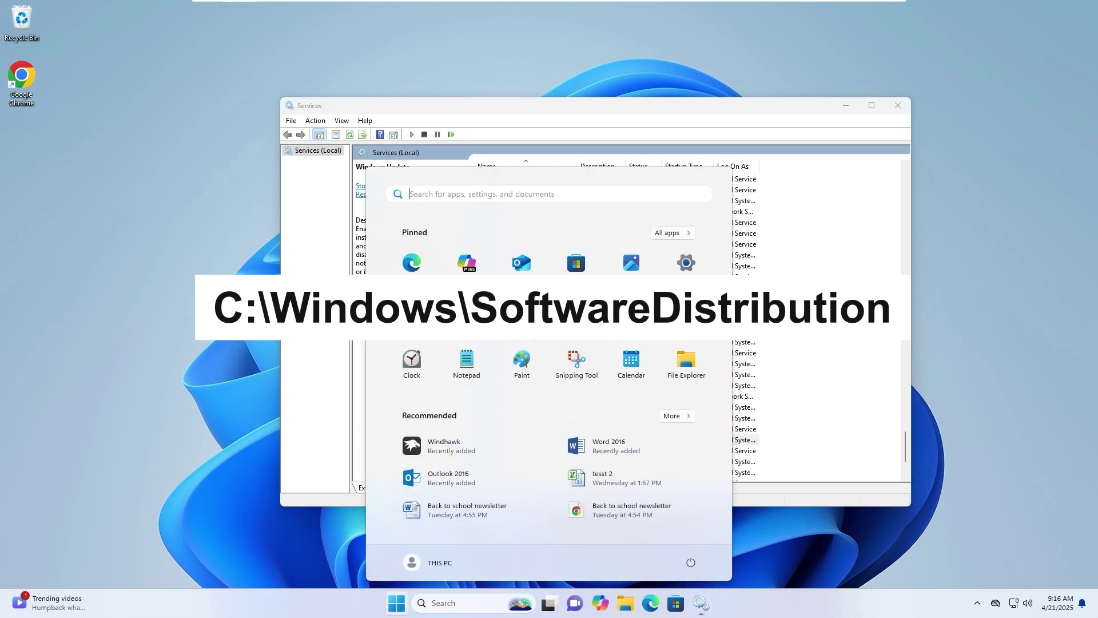
left_click(454, 195)
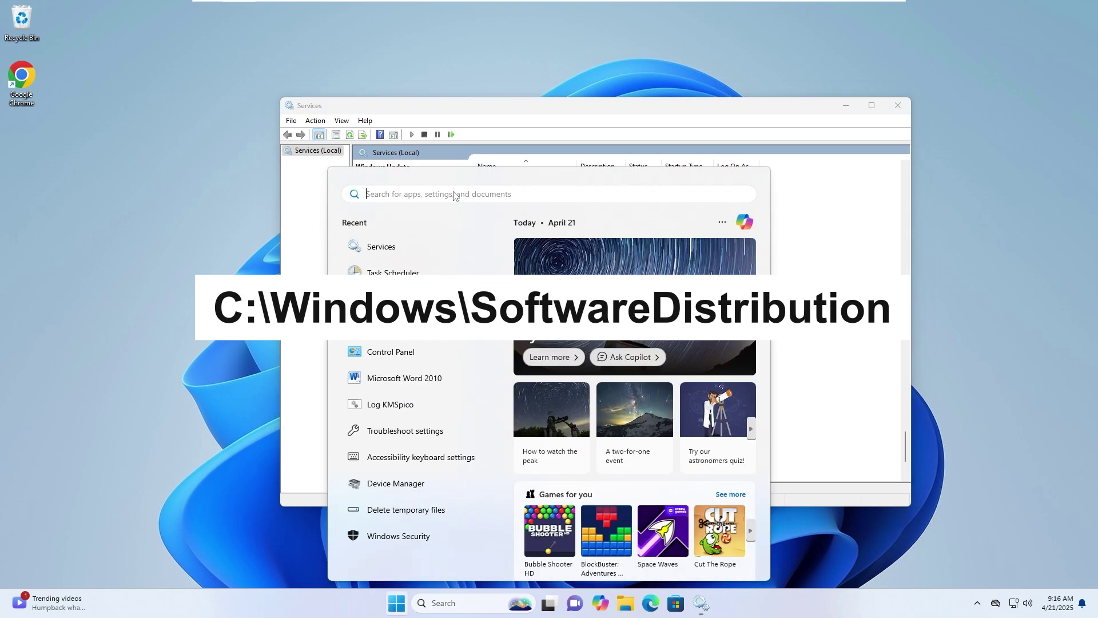
type("C:\\Windows\\SoftwareDistribution")
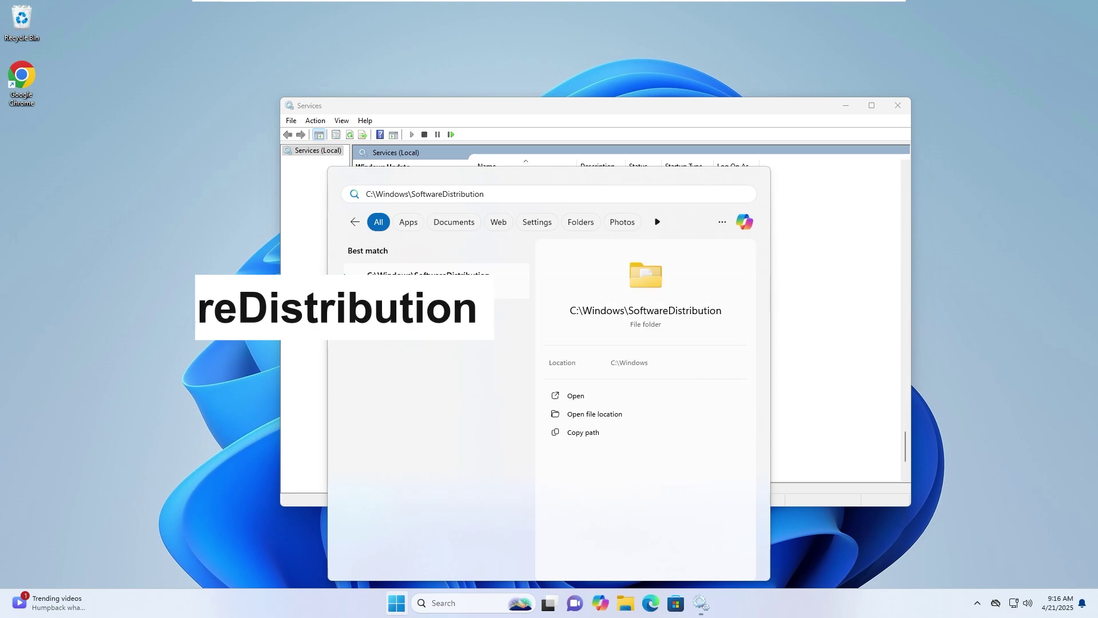
left_click(444, 285)
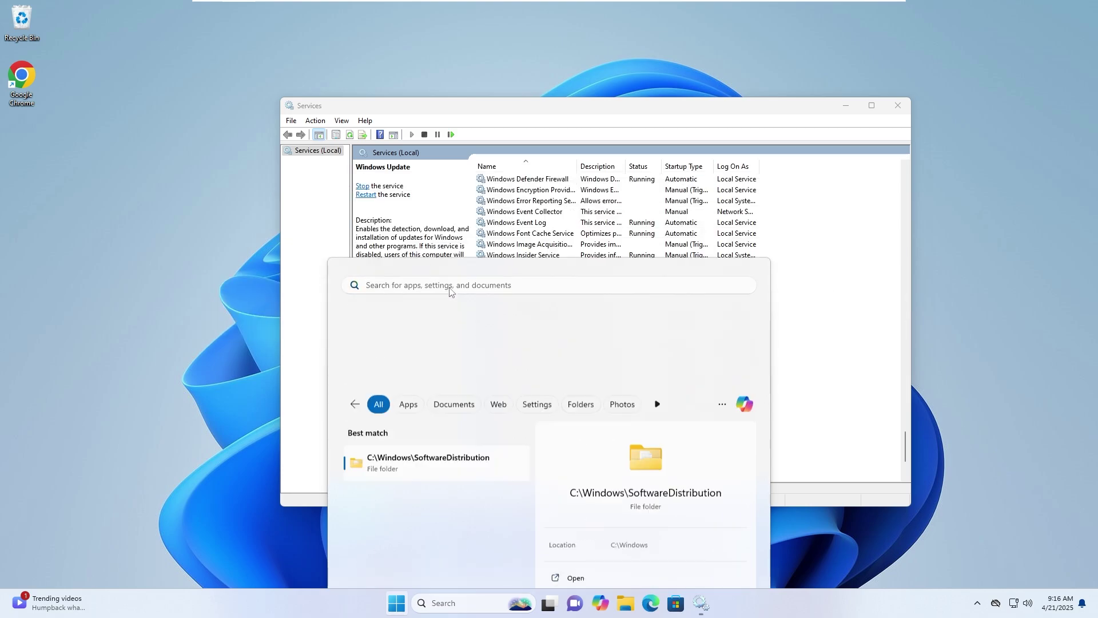
left_click(145, 105)
double_click(146, 103)
key("ctrl+a")
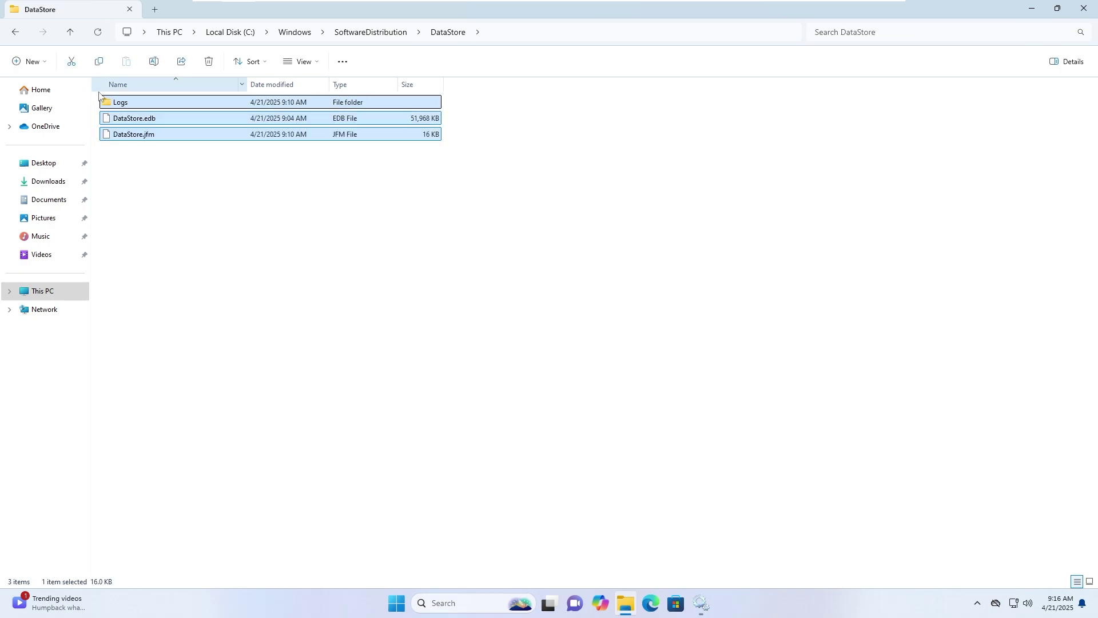
left_click(209, 62)
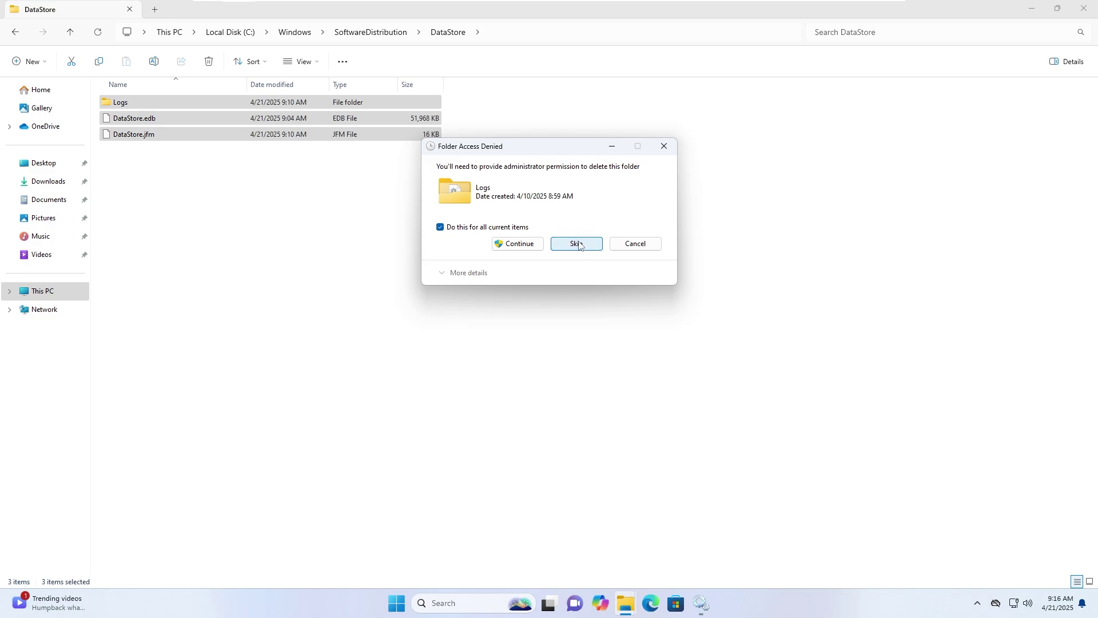
left_click(576, 243)
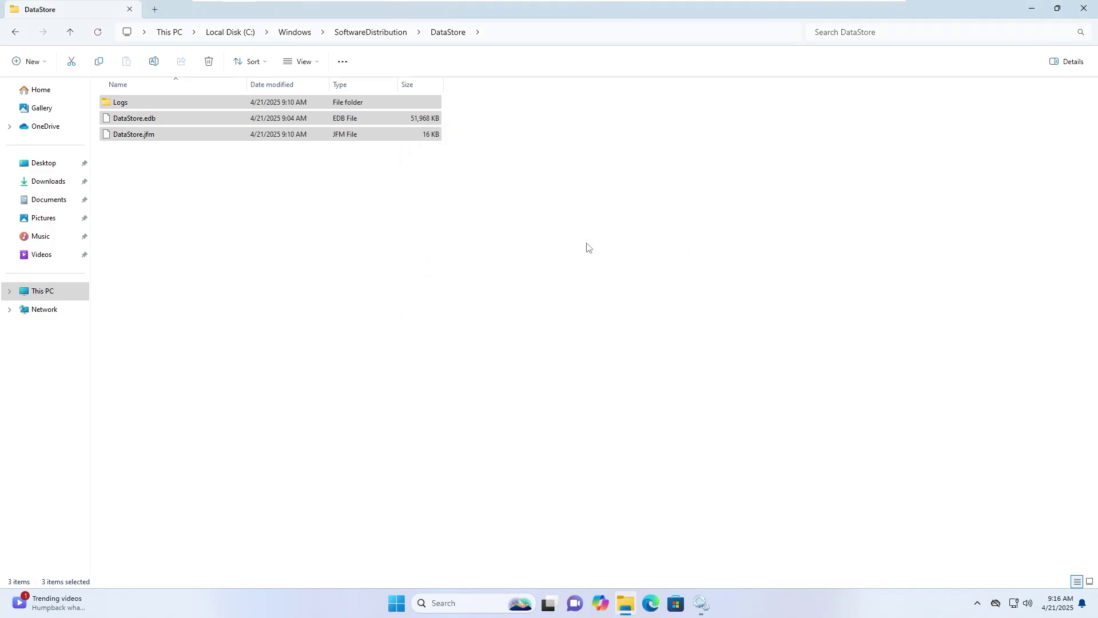
left_click(580, 245)
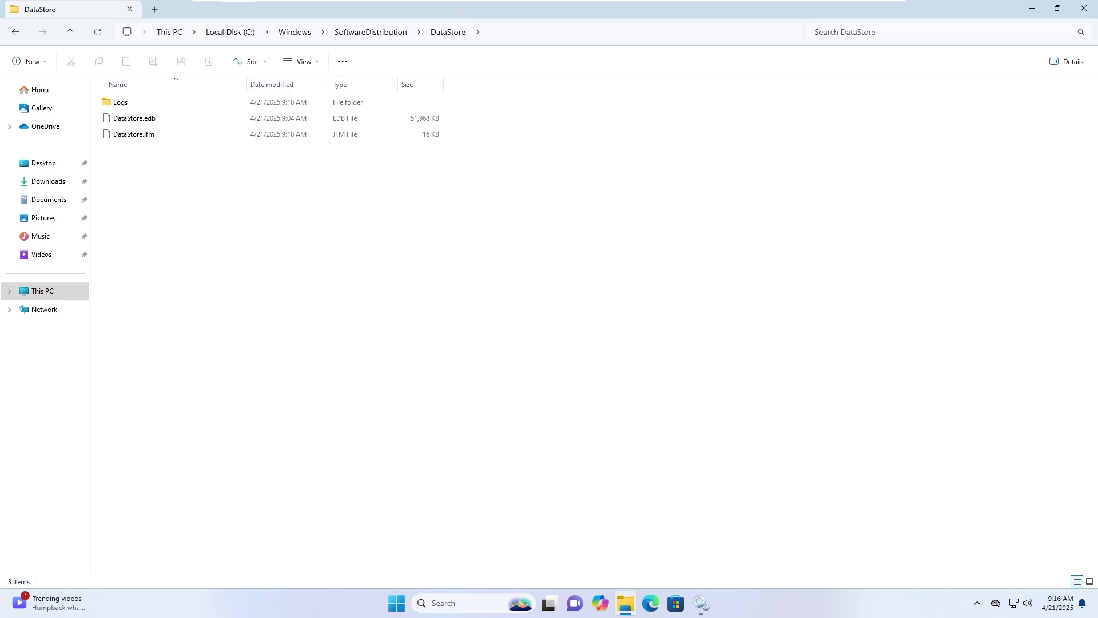
- Delete all folders inside SoftwareDistribution\Download, granting permission for all of them
key("alt+Up")
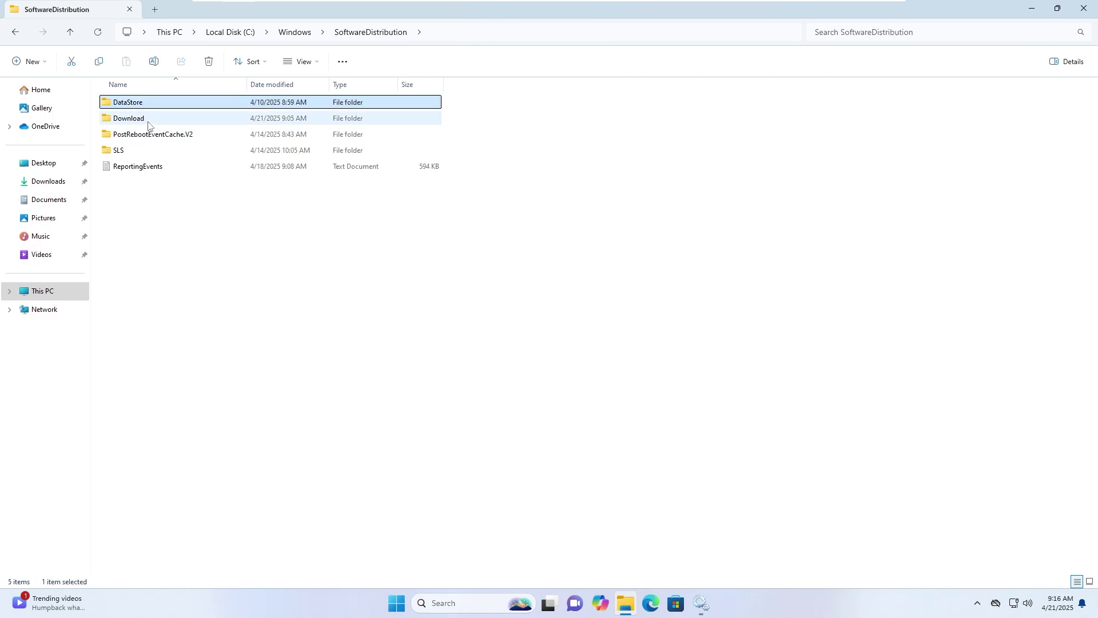
double_click(138, 119)
left_click_drag(241, 455, 100, 107)
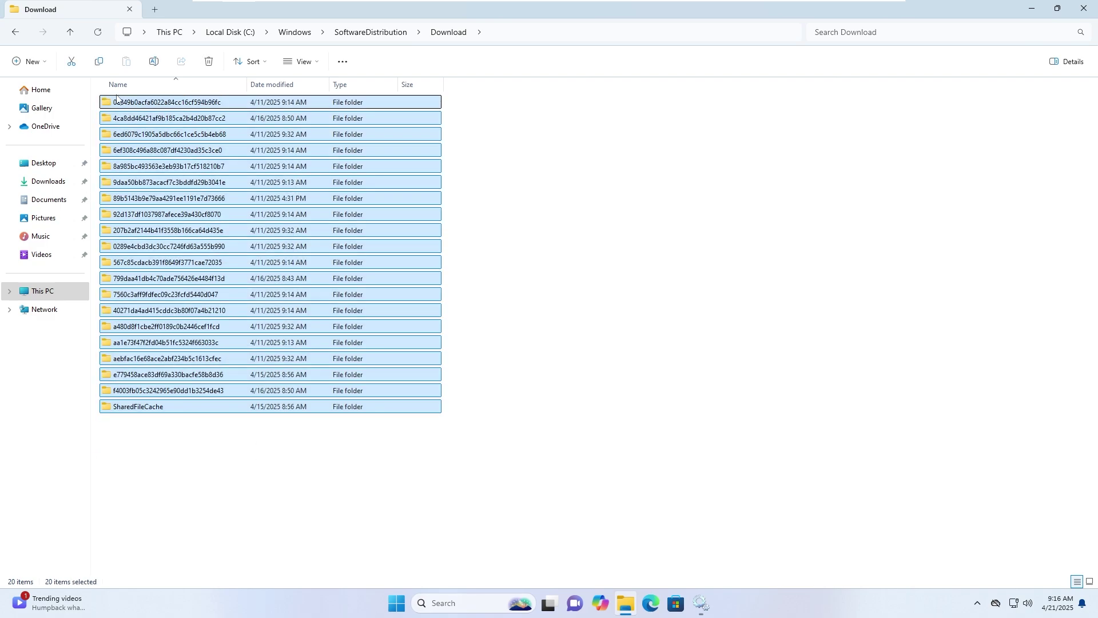
left_click(208, 60)
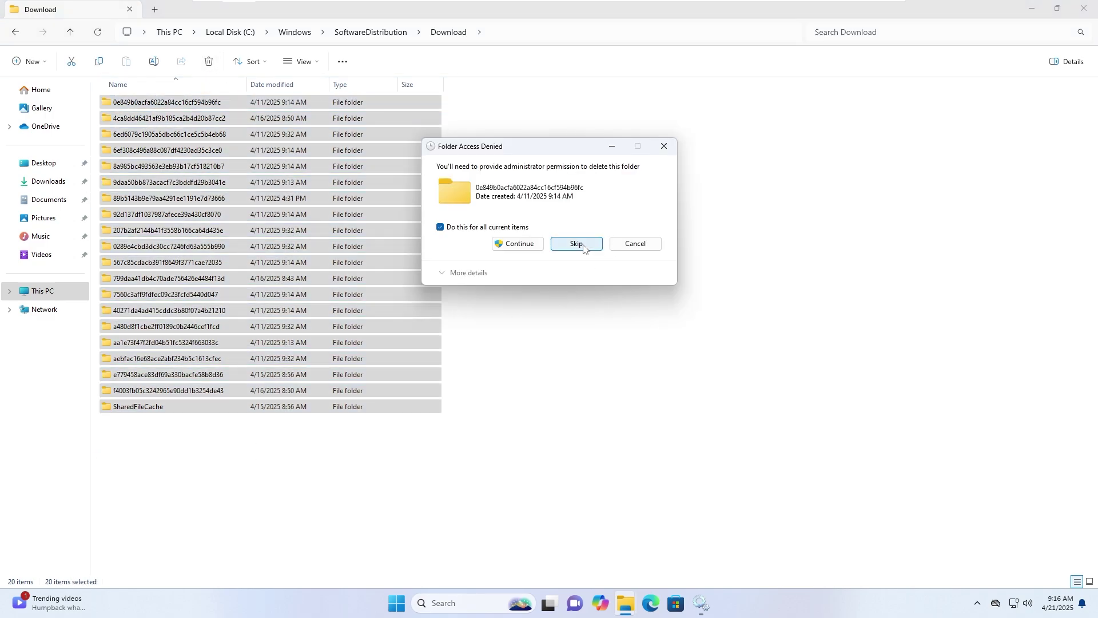
left_click(531, 243)
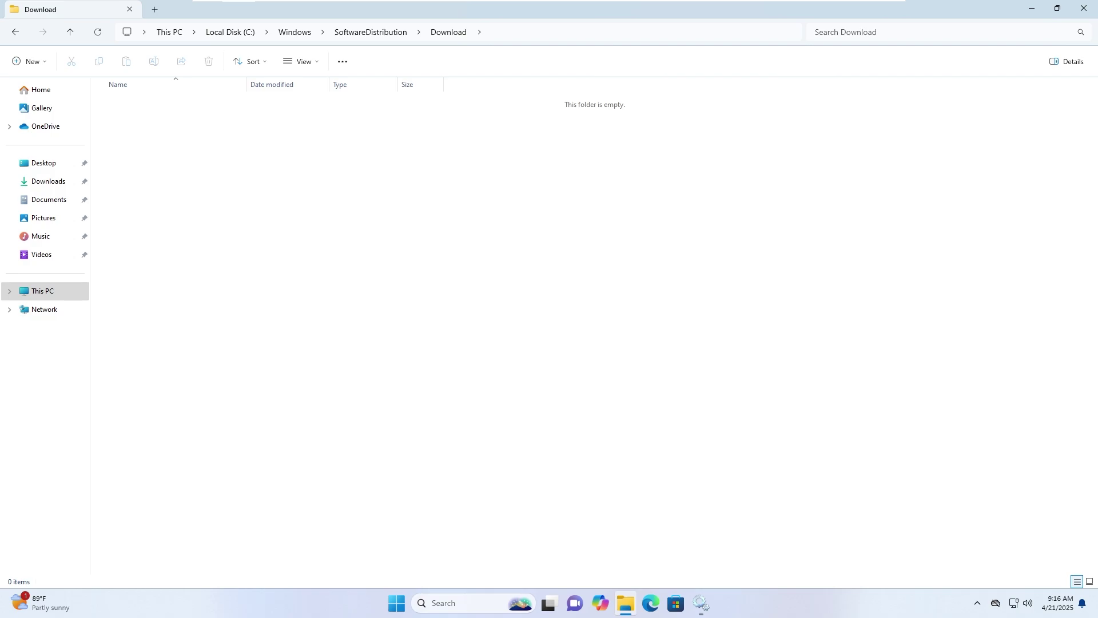
- Close Explorer, set Windows Update's startup type back to Automatic, and close Services
left_click(1082, 8)
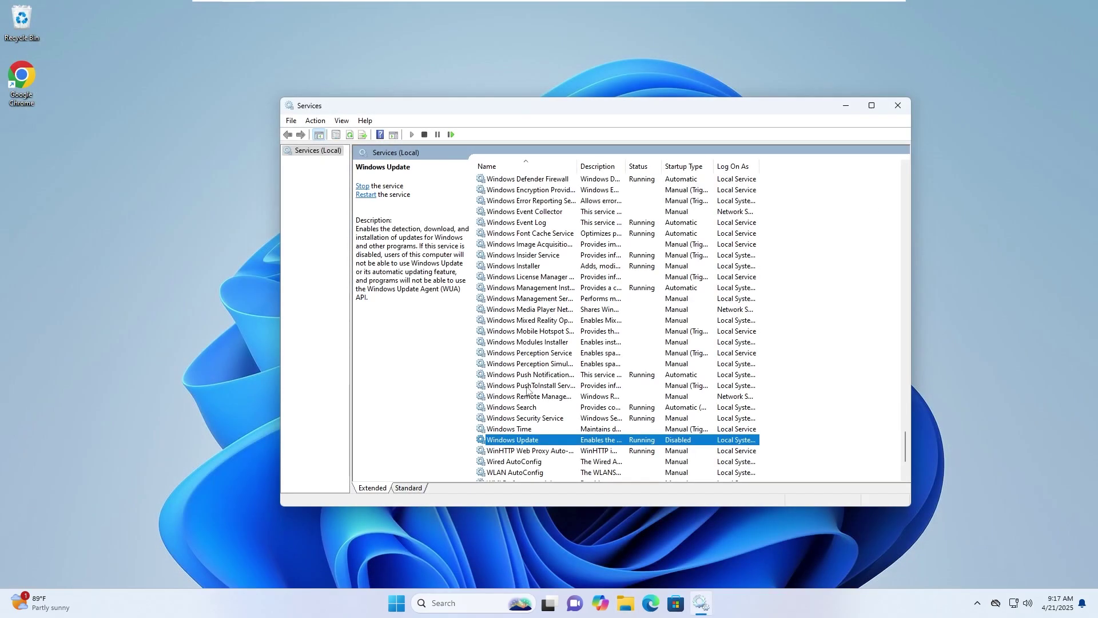
double_click(512, 442)
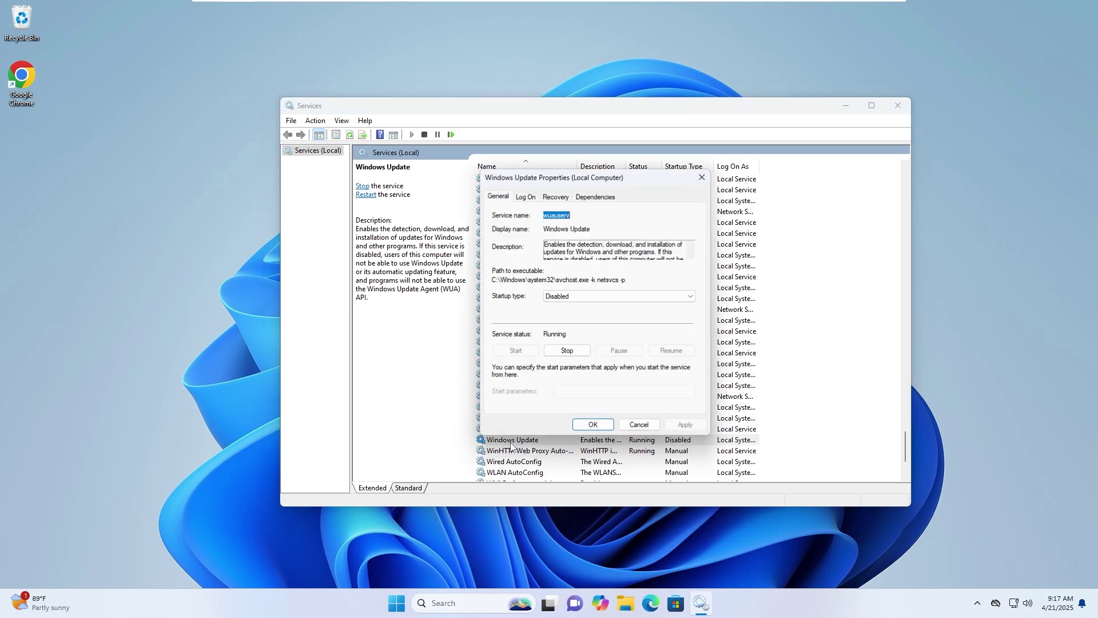
left_click(561, 297)
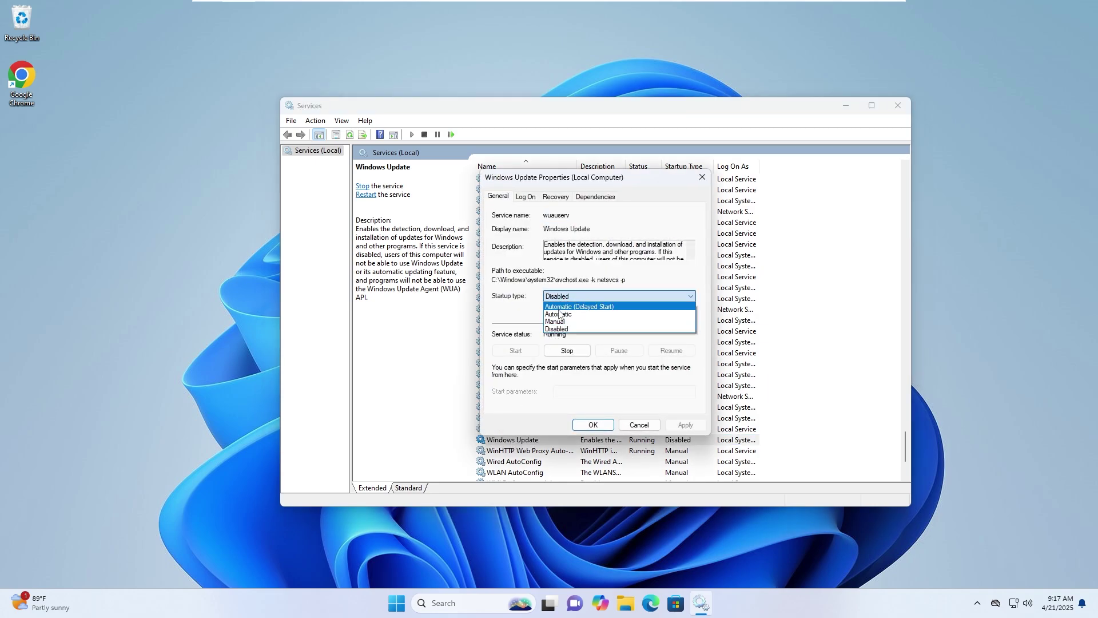
left_click(557, 314)
left_click(692, 429)
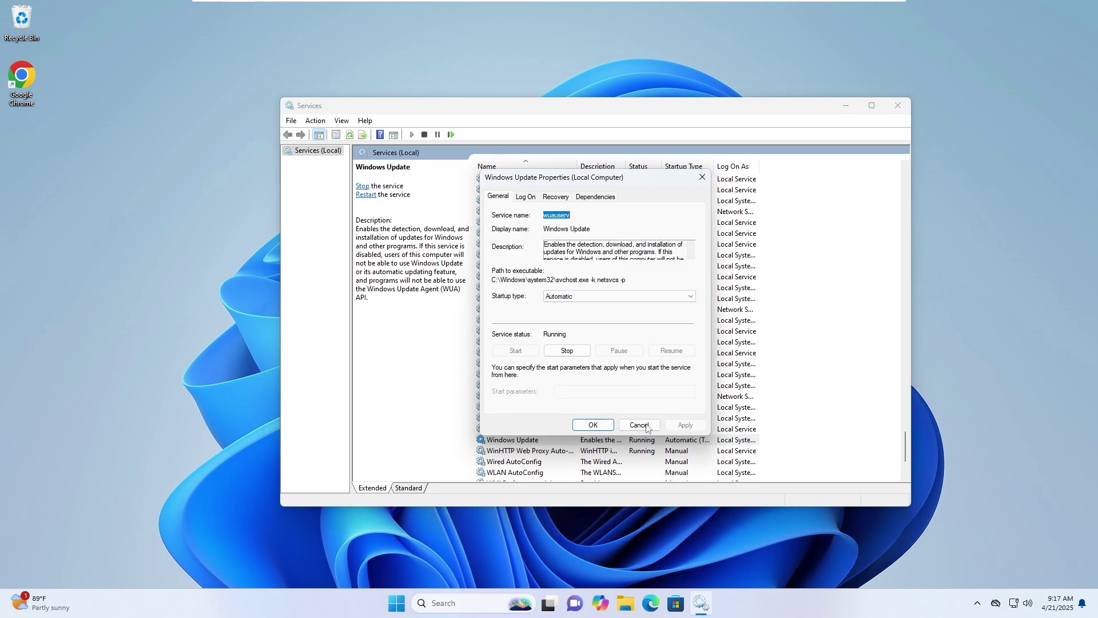
left_click(591, 426)
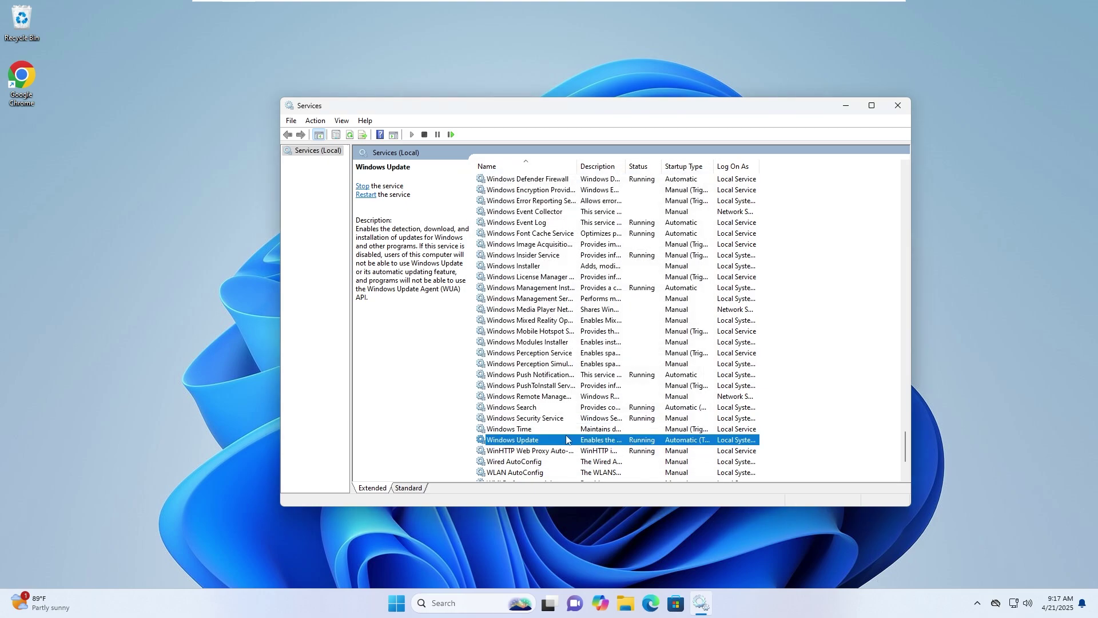
left_click(898, 106)
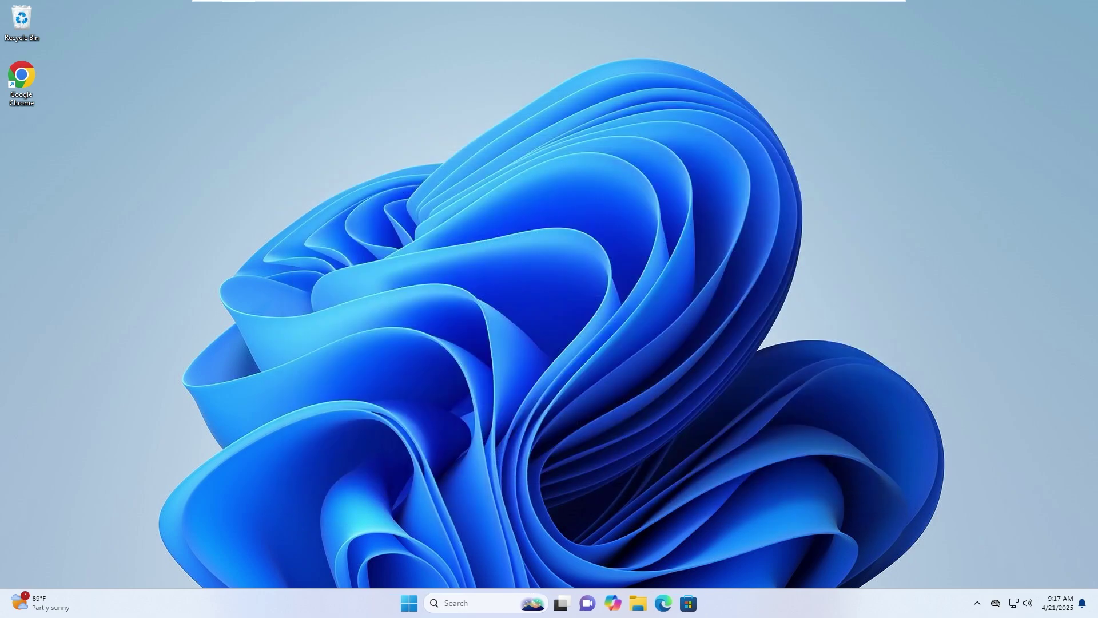
- Restart Windows from the Start power menu, then reopen Start after signing back in
left_click(409, 603)
left_click(691, 562)
left_click(406, 611)
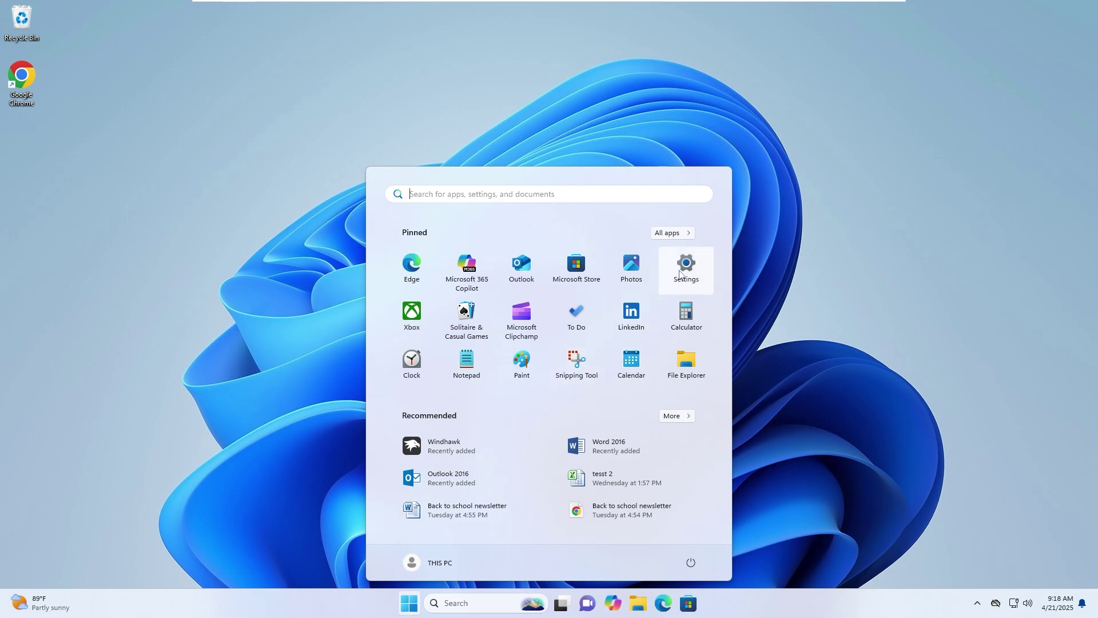
- Open Settings and go to System > Troubleshoot > Other troubleshooters
left_click(680, 274)
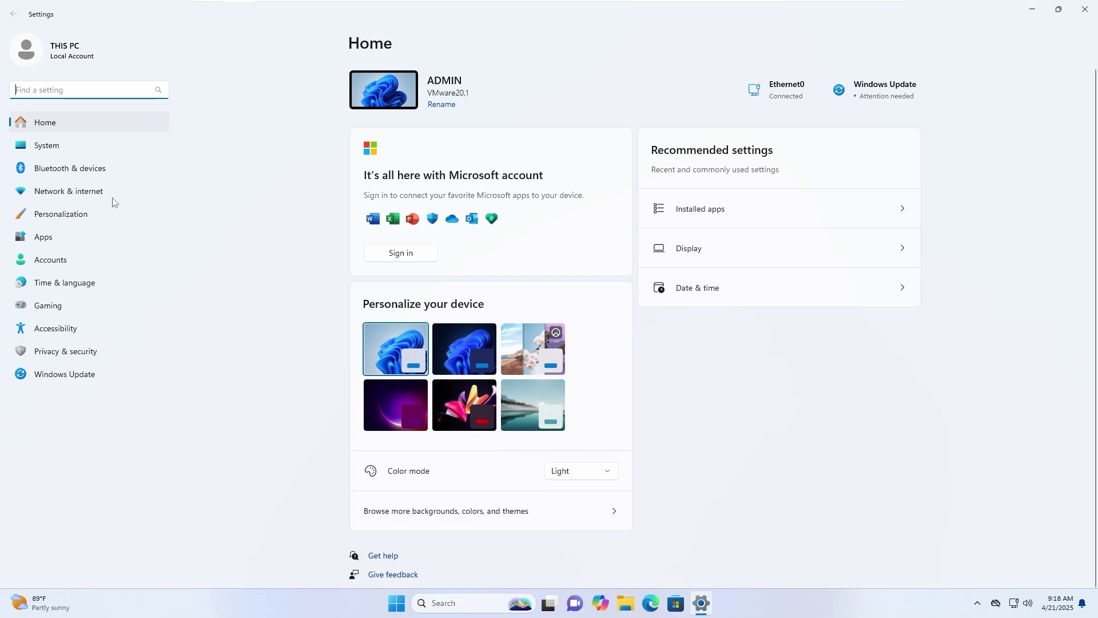
left_click(102, 144)
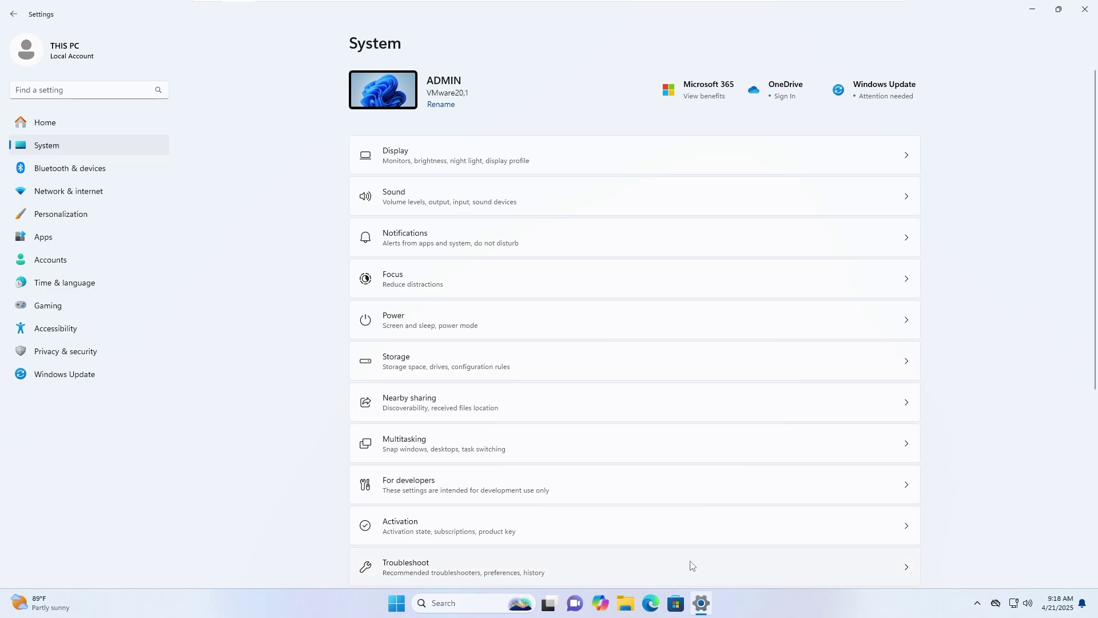
left_click(906, 570)
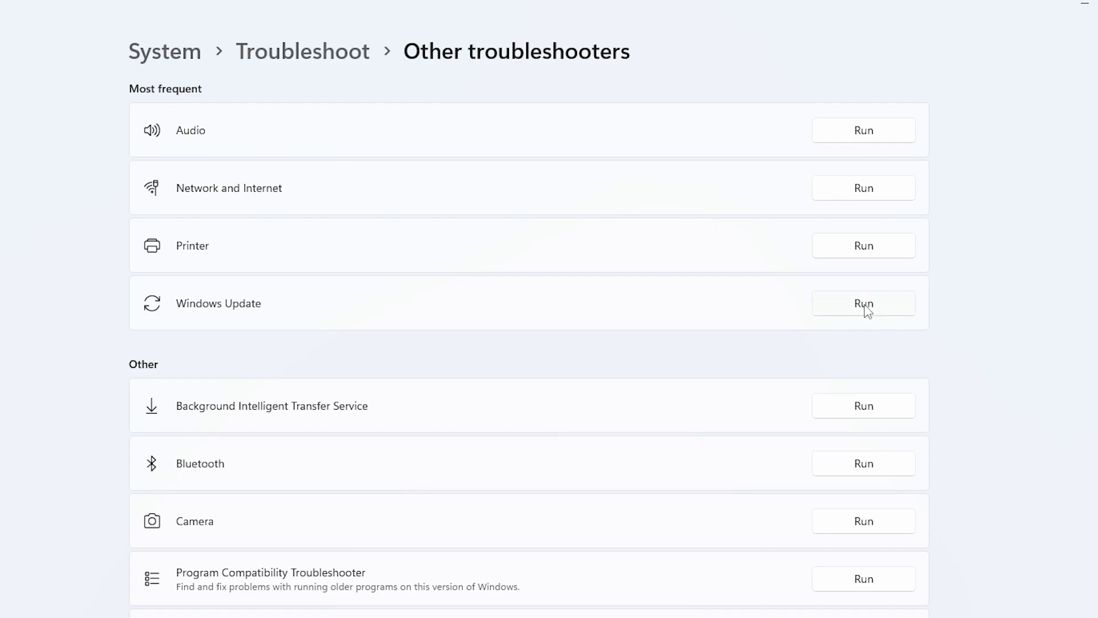
- Run the Windows Update troubleshooter, answer Yes that it fixed the problem, and close Settings
left_click(865, 306)
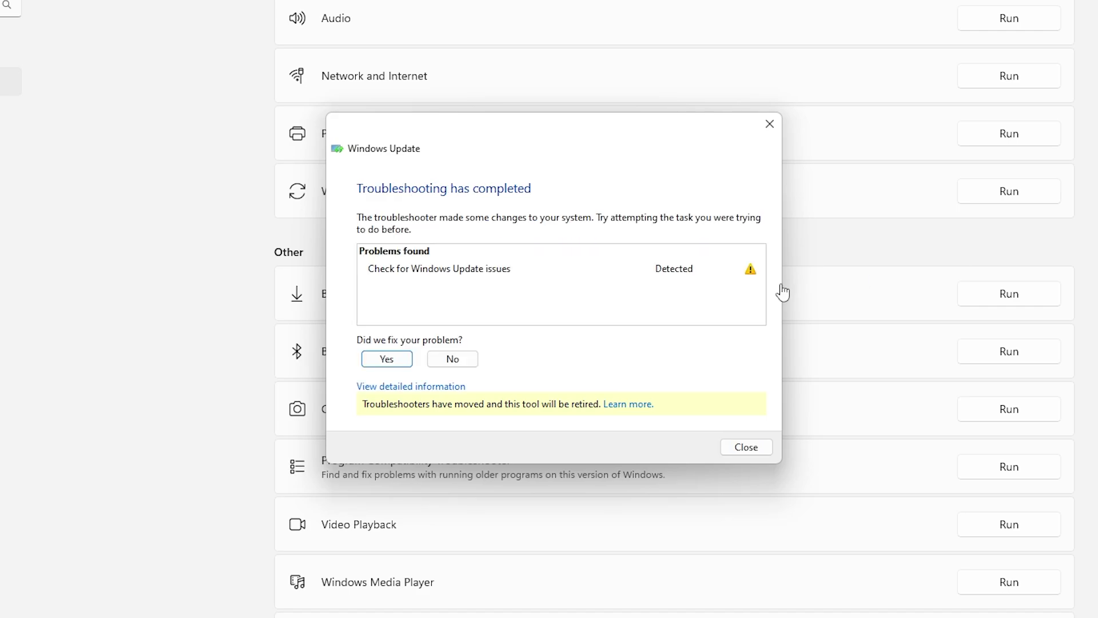
left_click(389, 367)
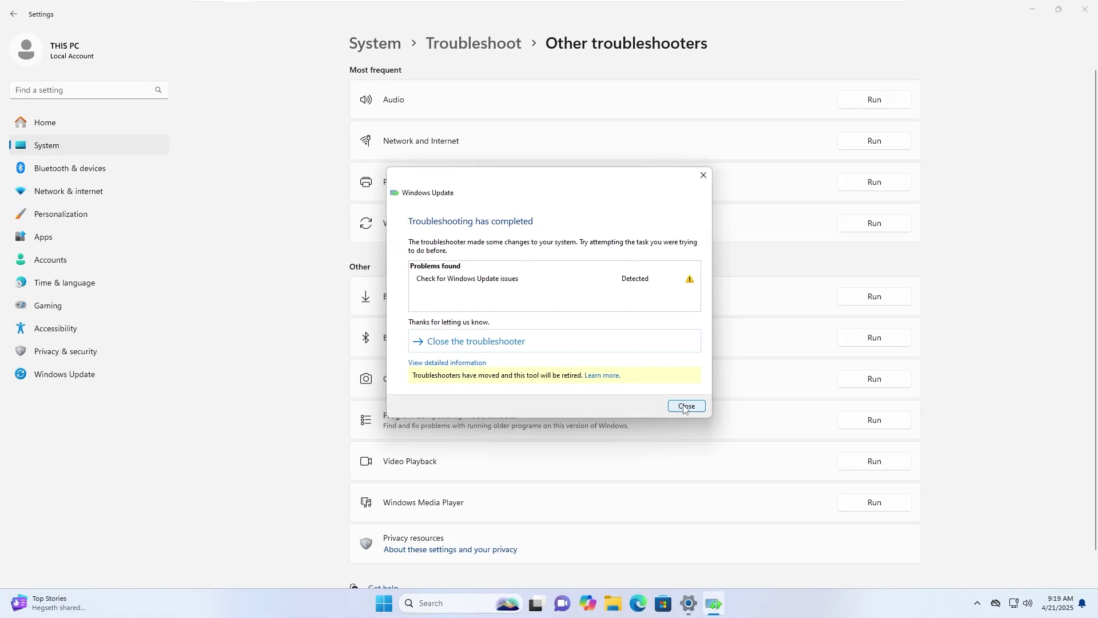
left_click(678, 404)
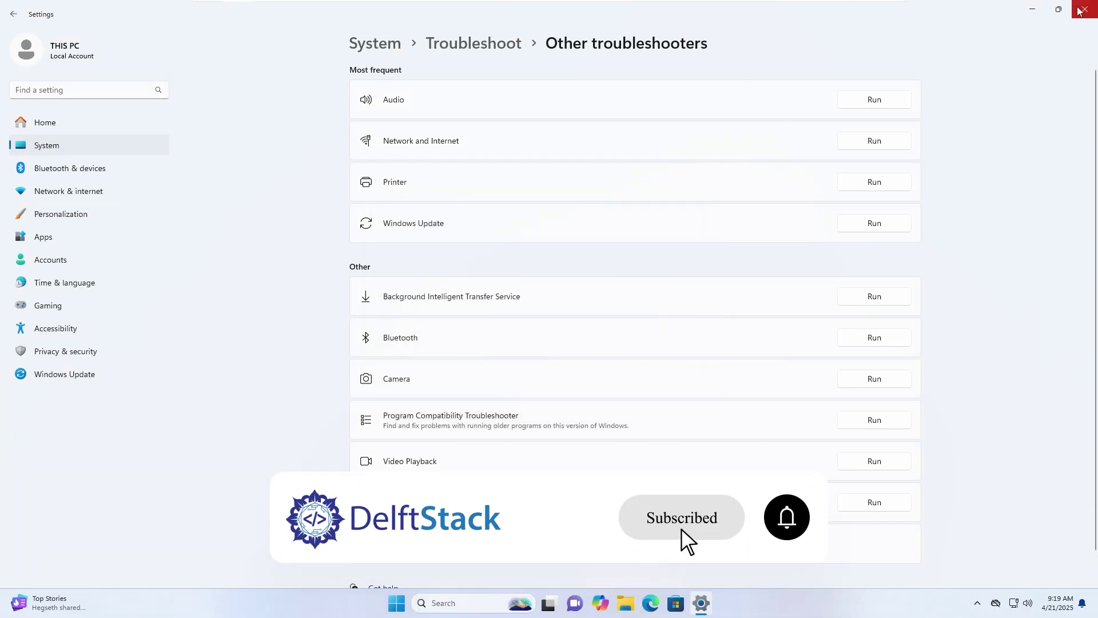
left_click(1085, 9)
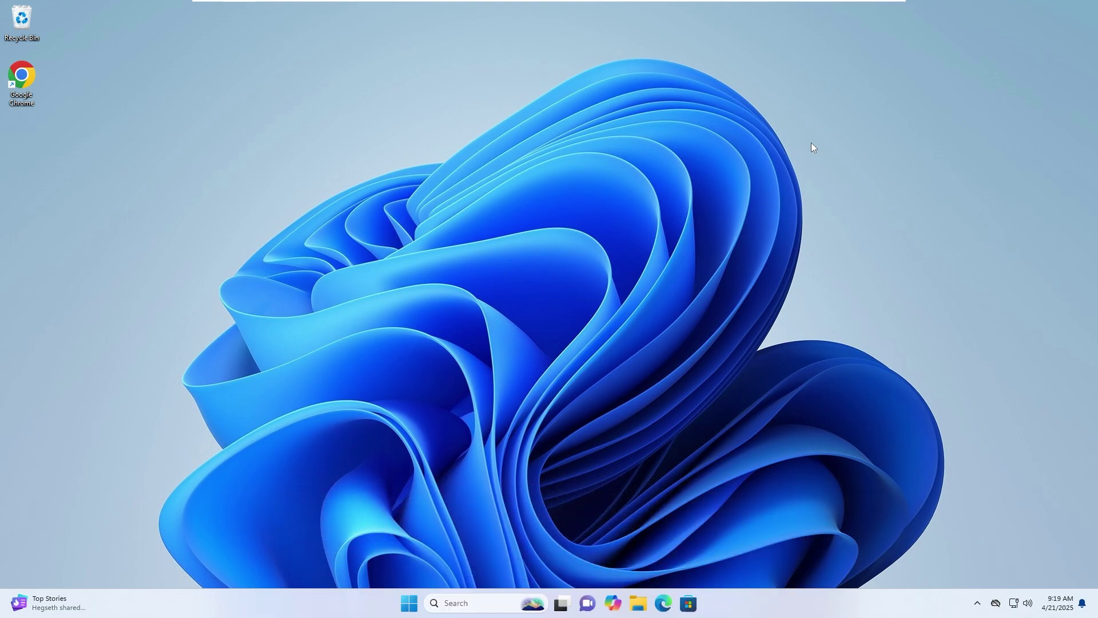